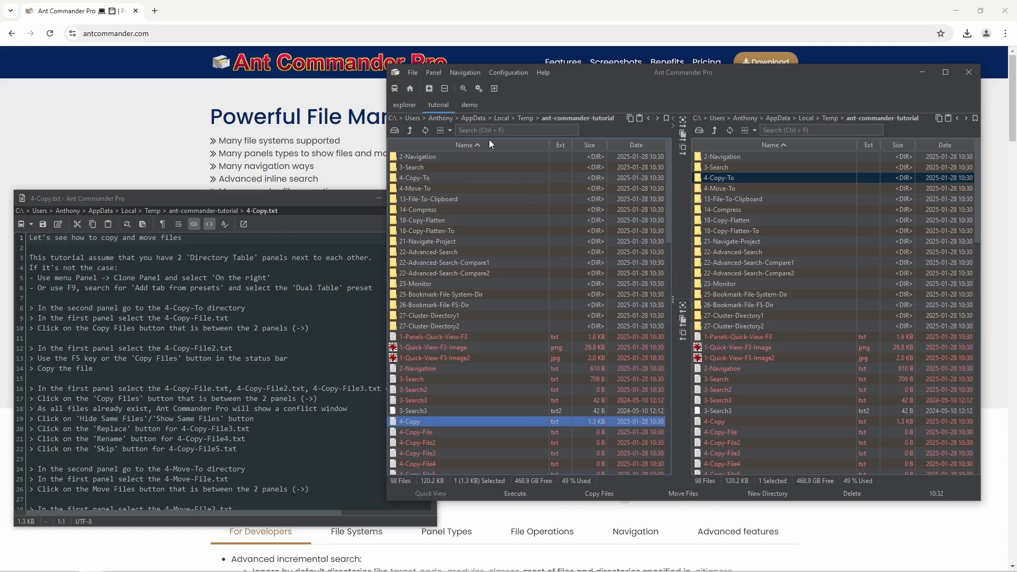
click(429, 88)
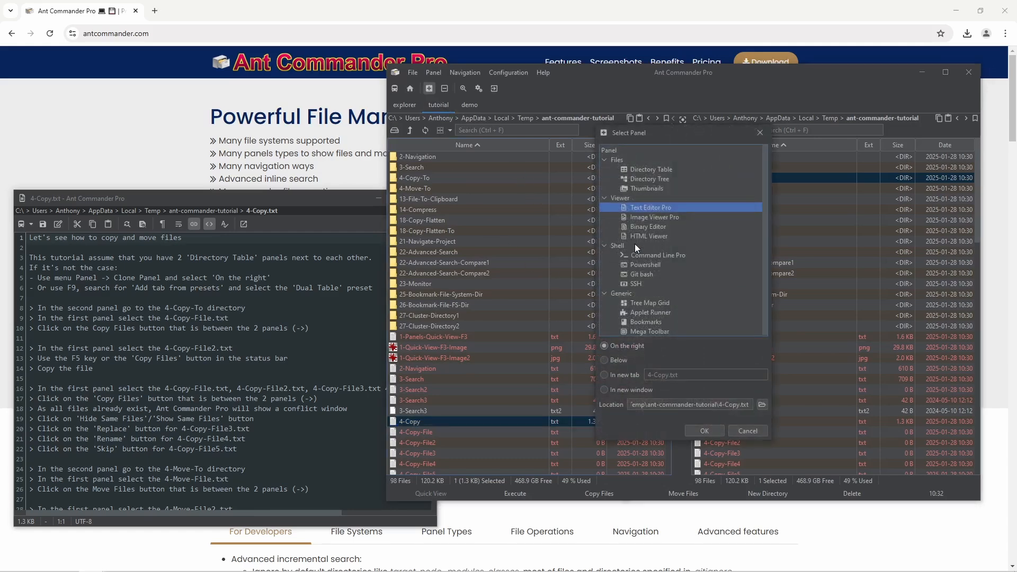
click(648, 169)
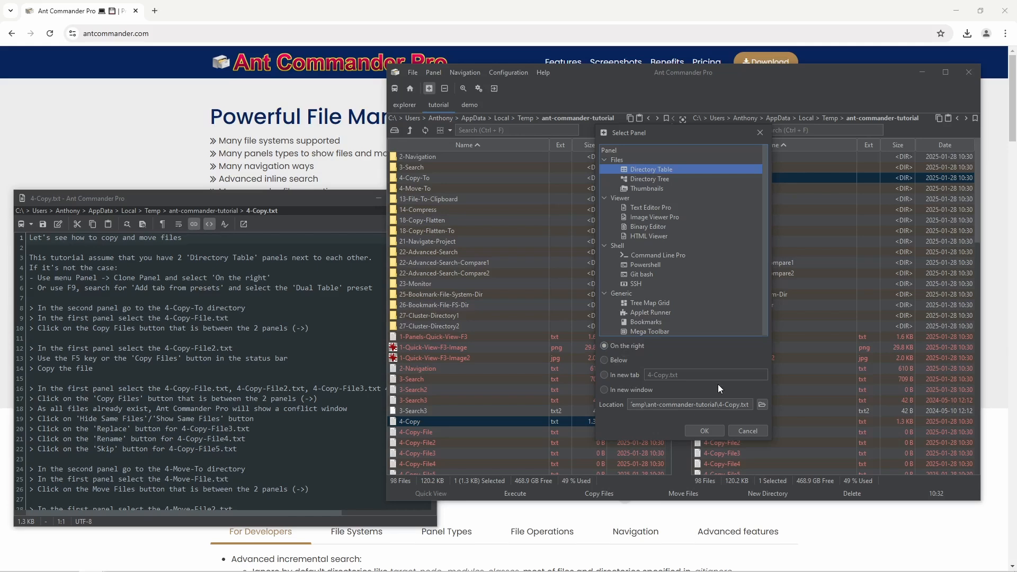
click(747, 431)
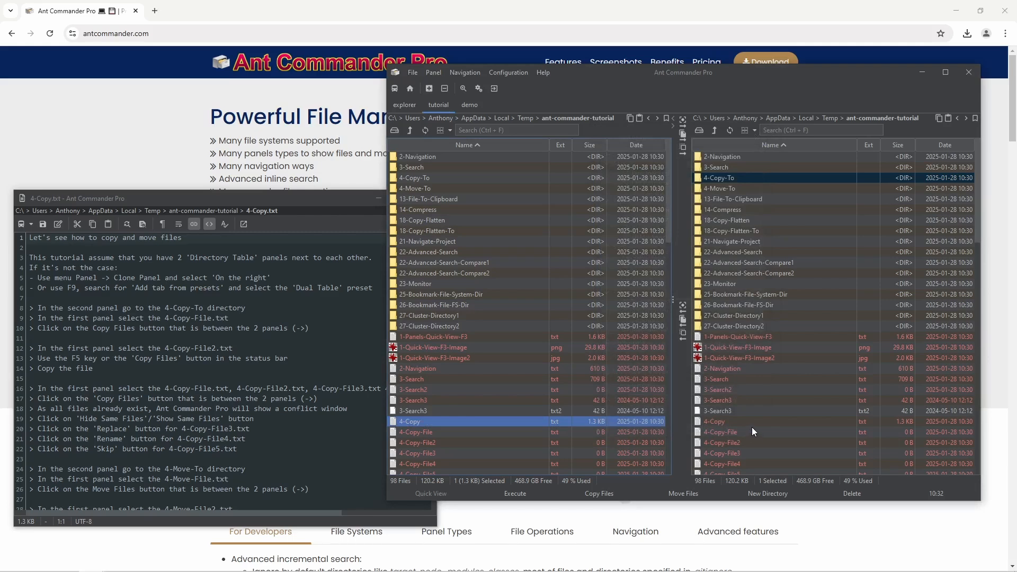
key(F9)
text(pres)
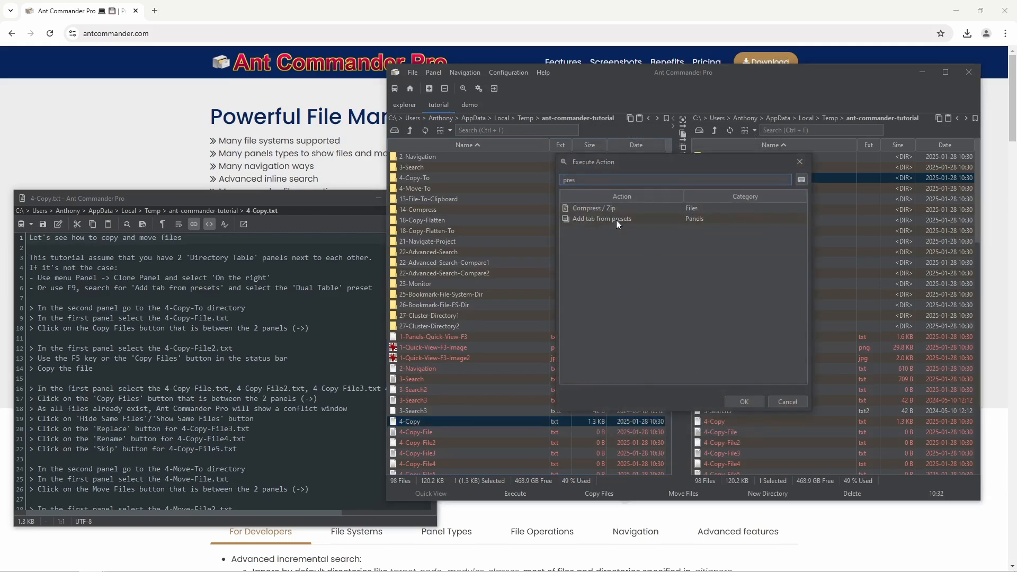
double_click(616, 219)
click(669, 255)
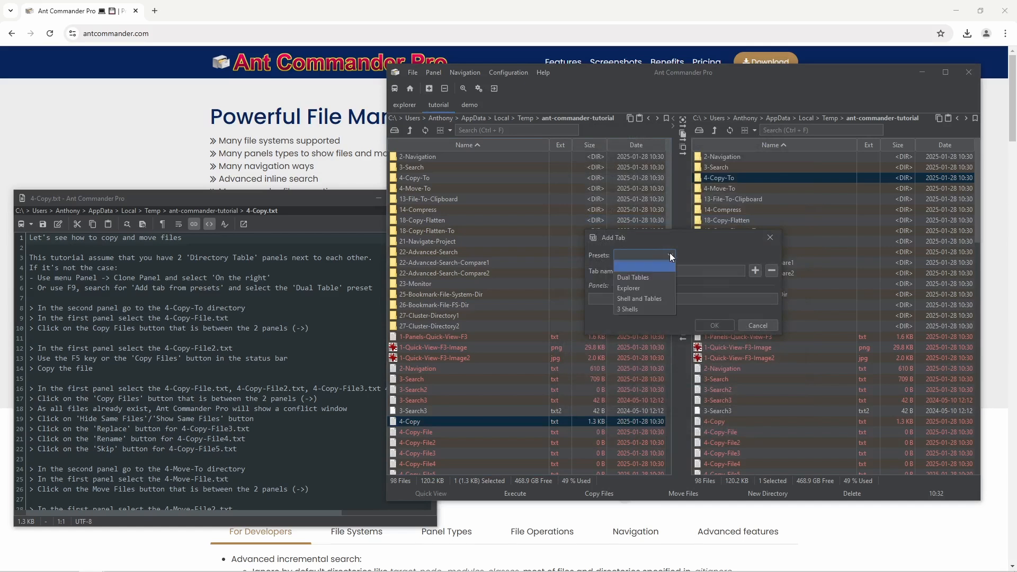
click(653, 276)
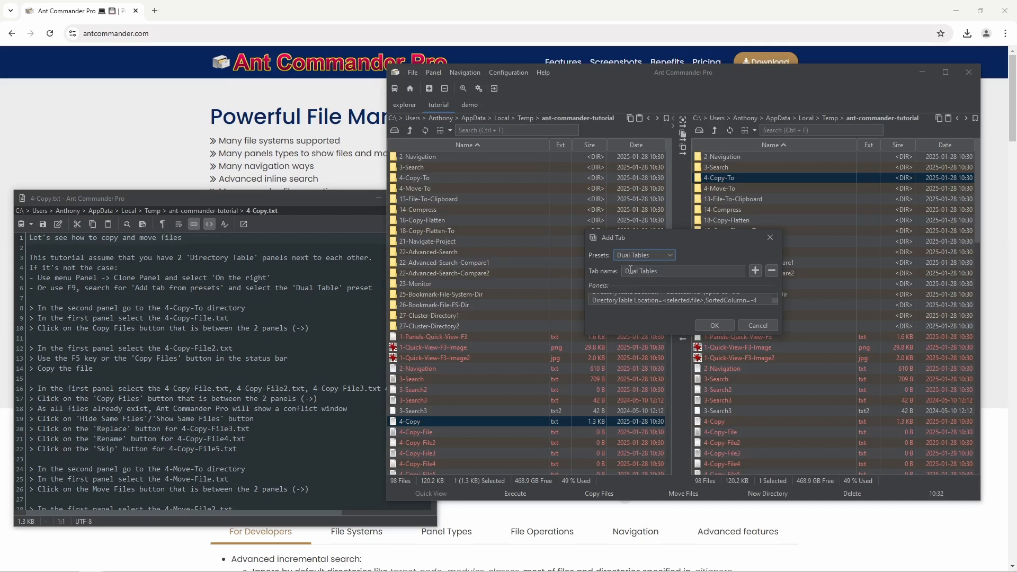
drag(625, 270, 667, 270)
click(758, 325)
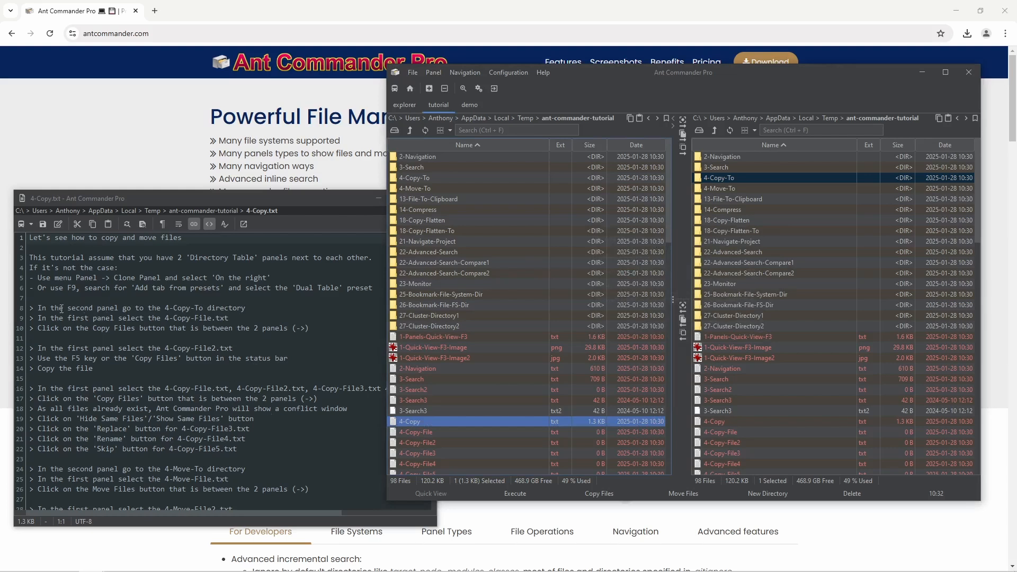
- Open the 4-Copy-To directory in the second panel and copy 4-Copy-File.txt from the first panel into it
double_click(749, 178)
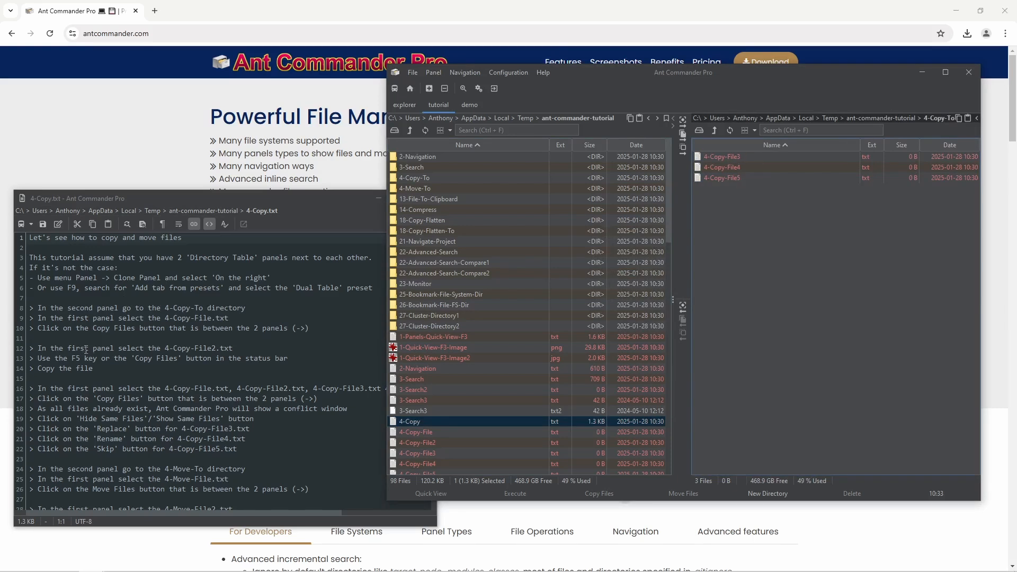
click(447, 442)
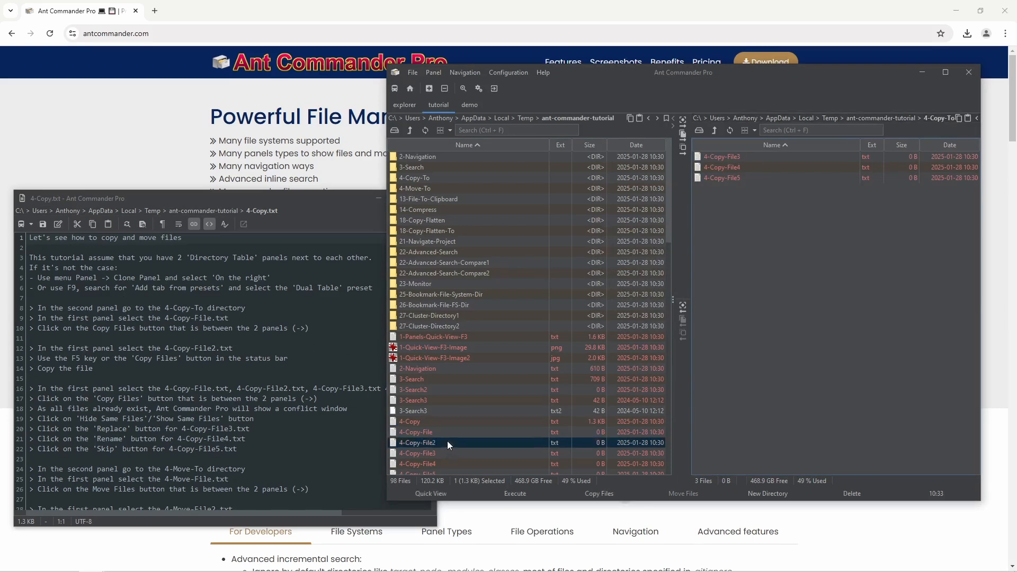
scroll(498, 386, down, 2)
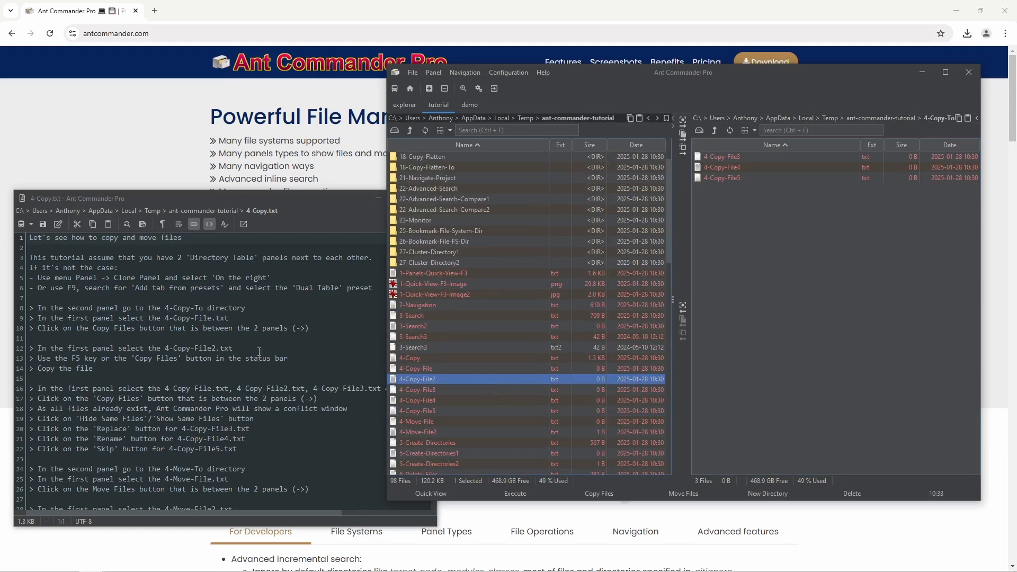
click(445, 369)
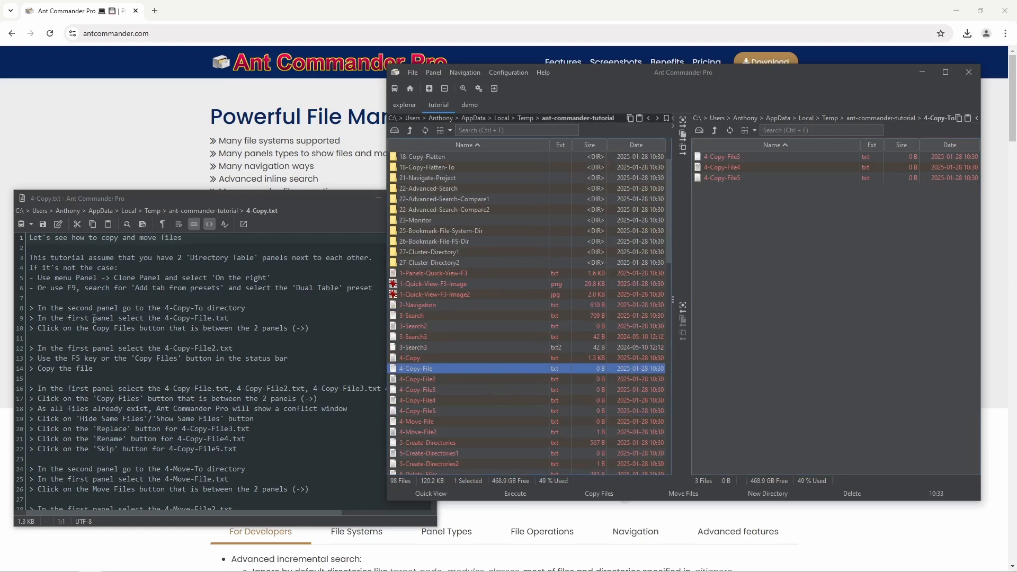
drag(93, 318, 249, 315)
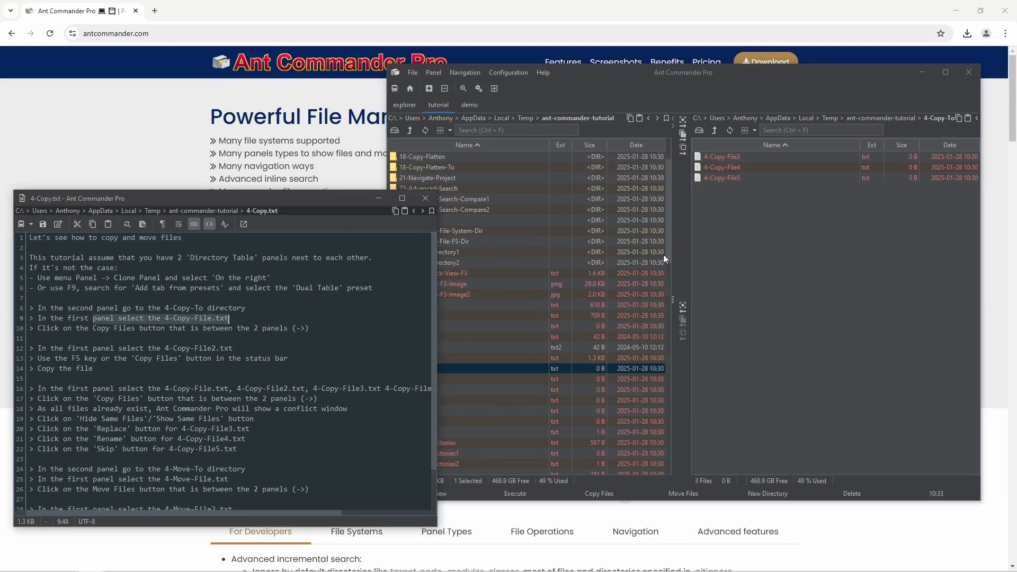
drag(667, 235, 666, 217)
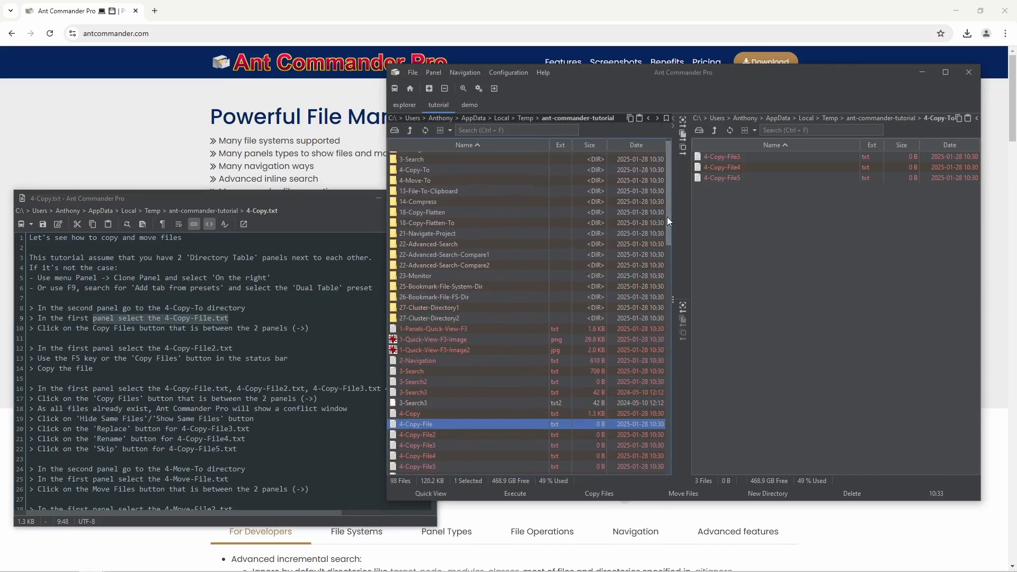
click(683, 141)
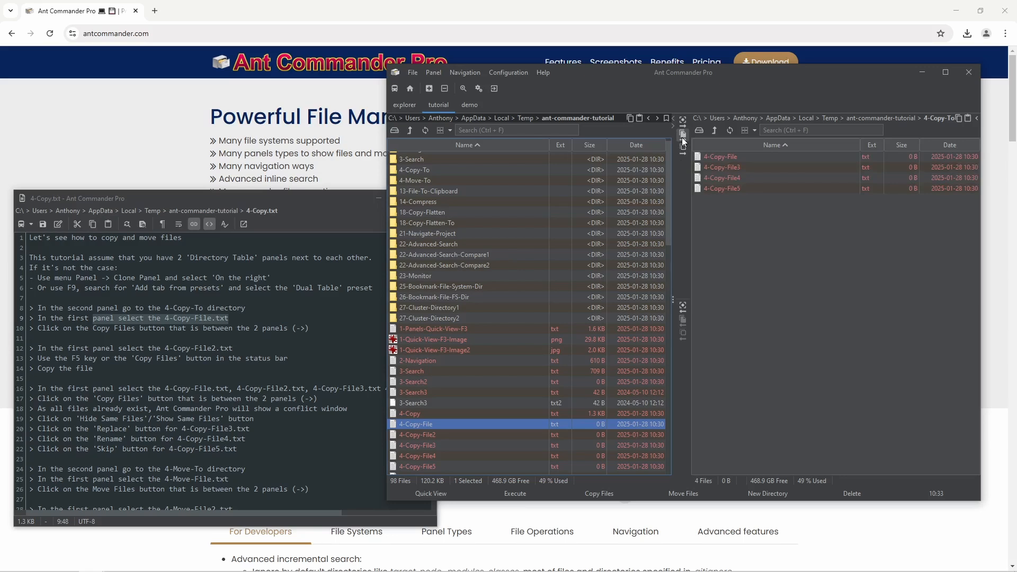
click(745, 156)
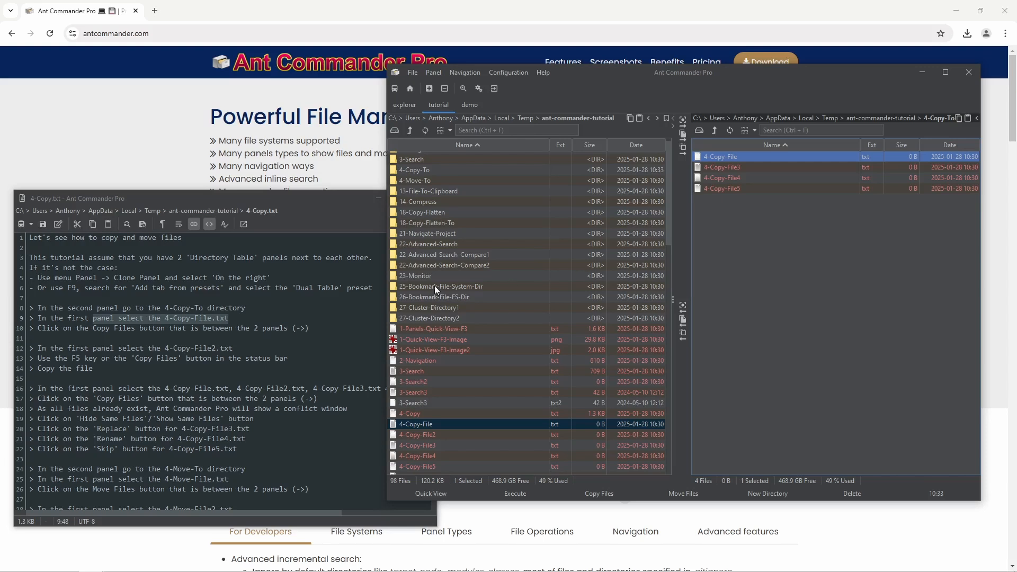
- Copy 4-Copy-File2.txt from the first panel, choosing the 4-Copy-To directory as the destination
scroll(520, 367, down, 1)
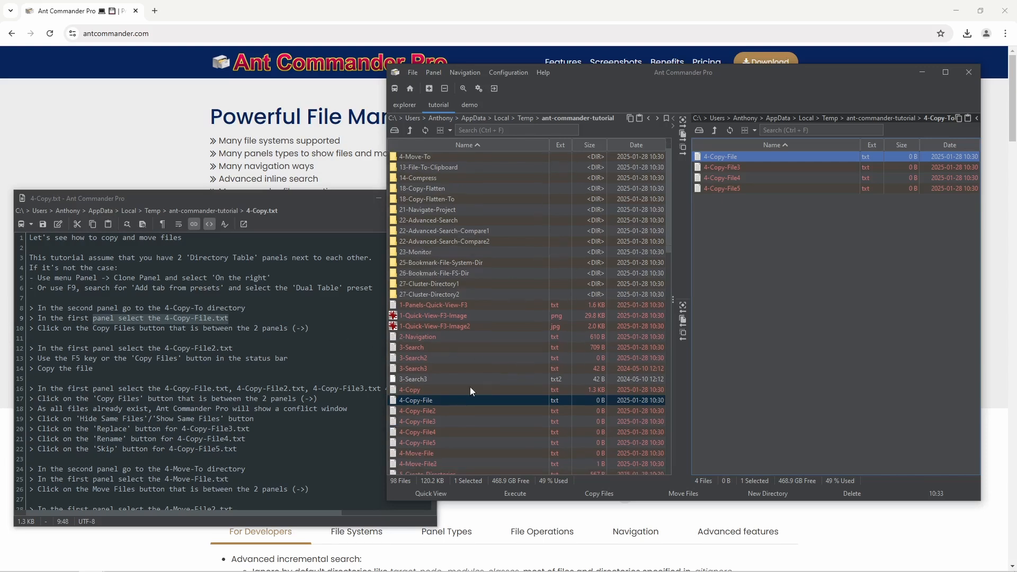
click(444, 410)
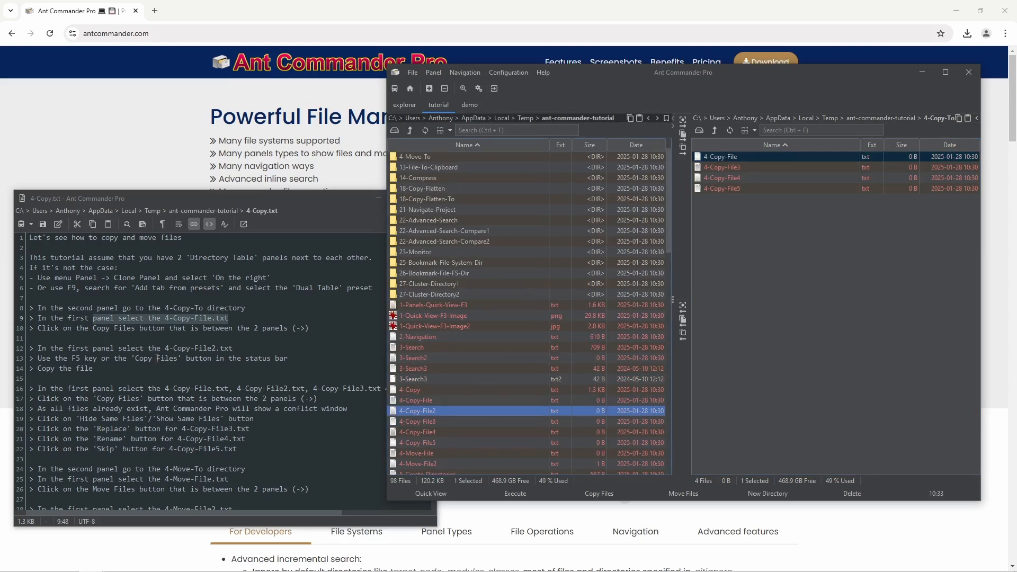
click(606, 494)
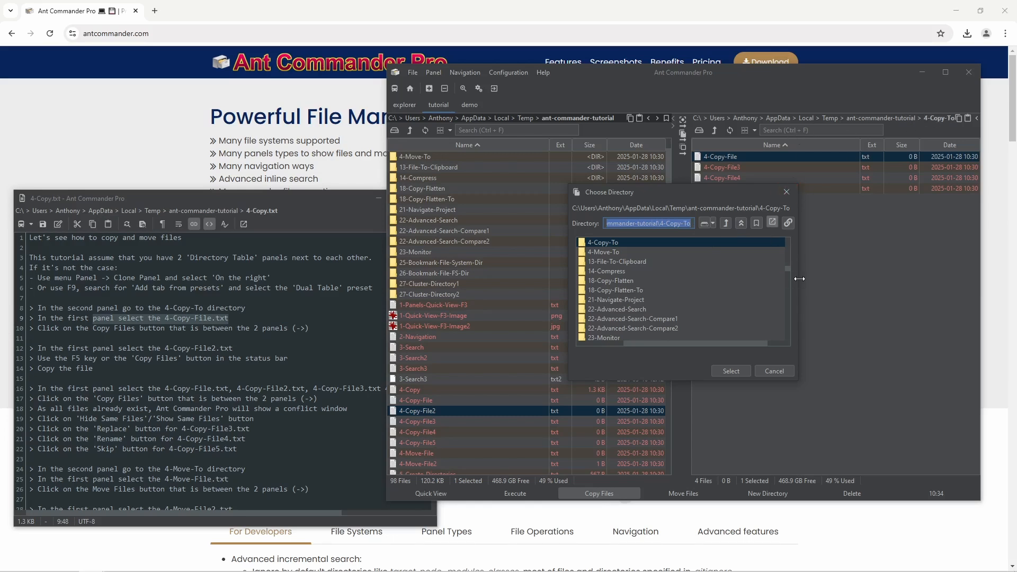
drag(800, 278, 895, 279)
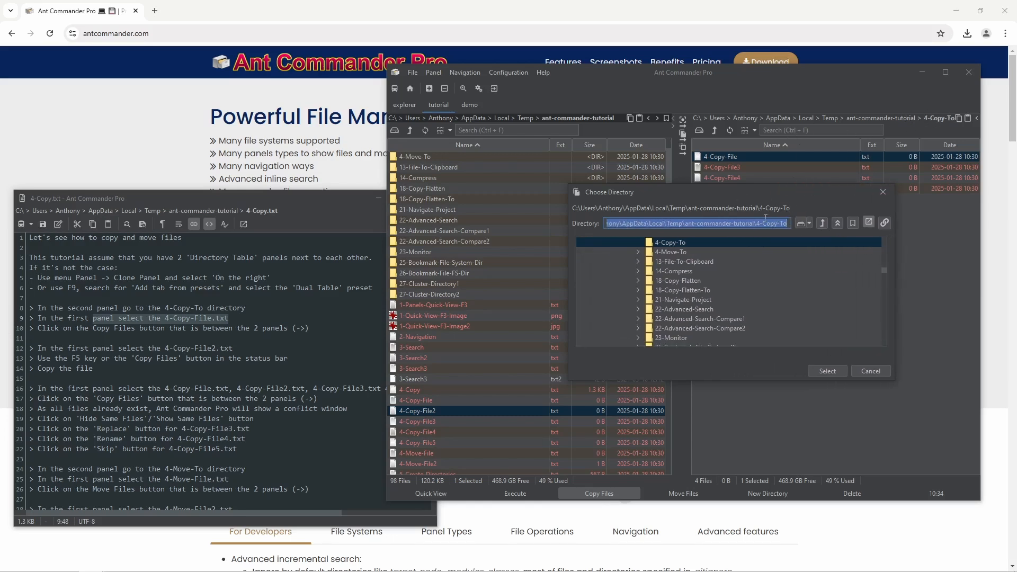
click(828, 371)
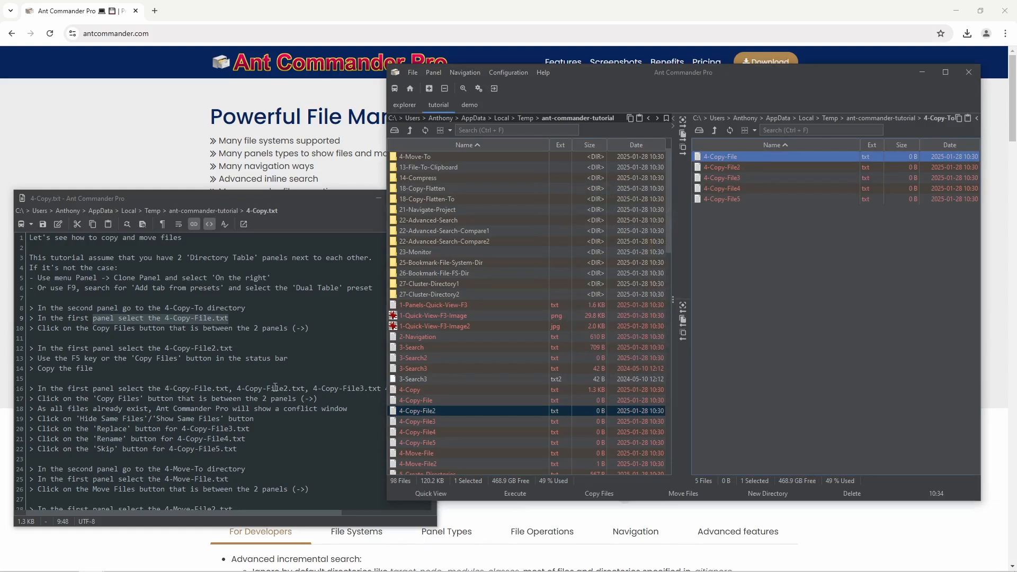
- Start copying 4-Copy-File.txt through 4-Copy-File5.txt together from the first panel to the 4-Copy-To directory
click(295, 197)
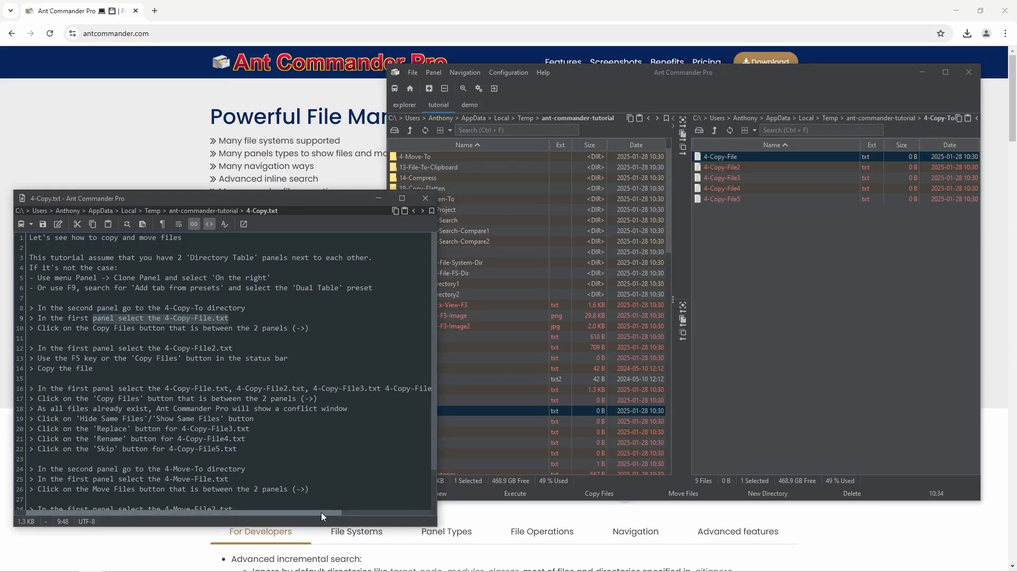
drag(321, 513, 415, 514)
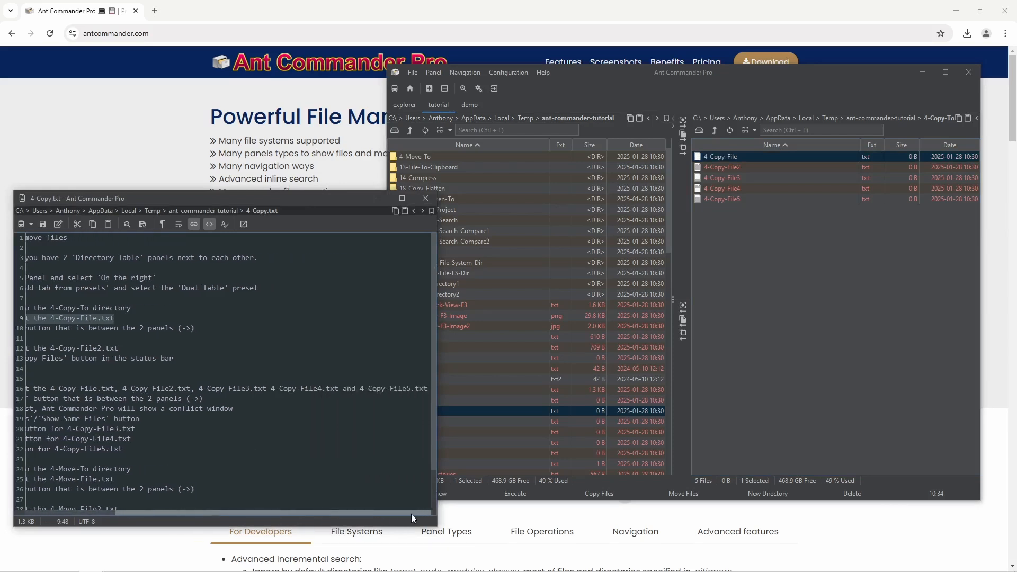
scroll(411, 514, left, 4)
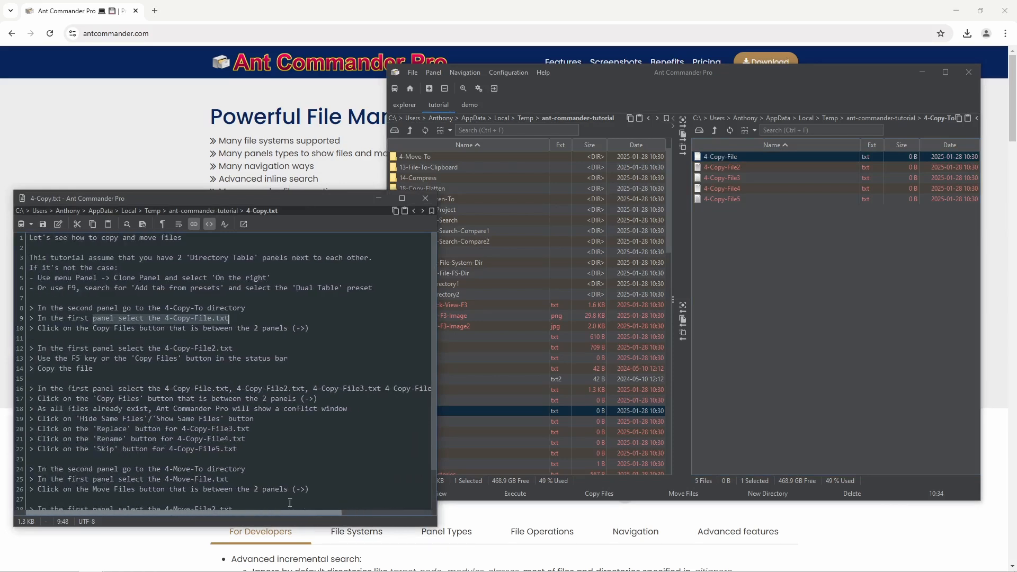
click(492, 400)
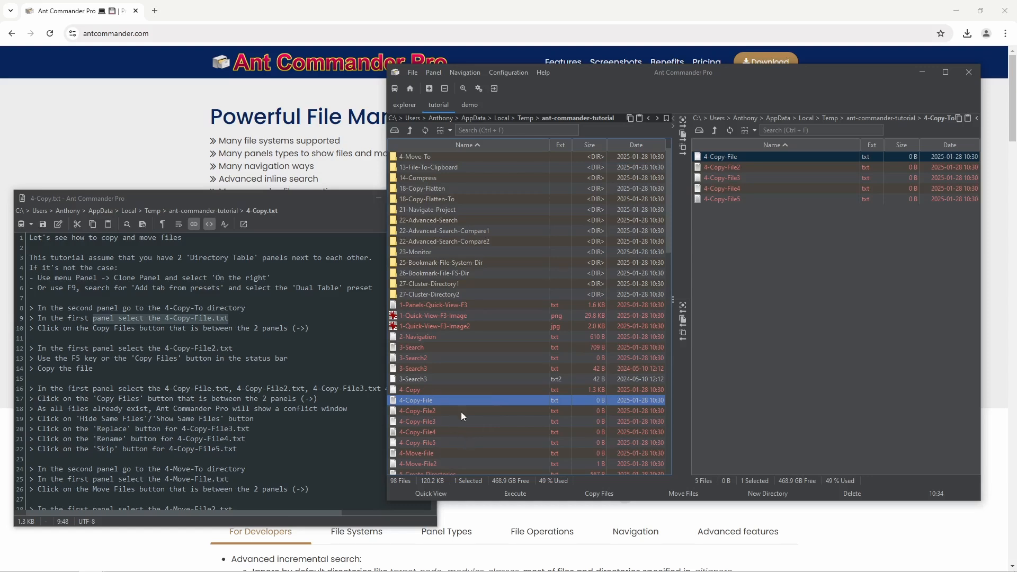
shift+click(449, 443)
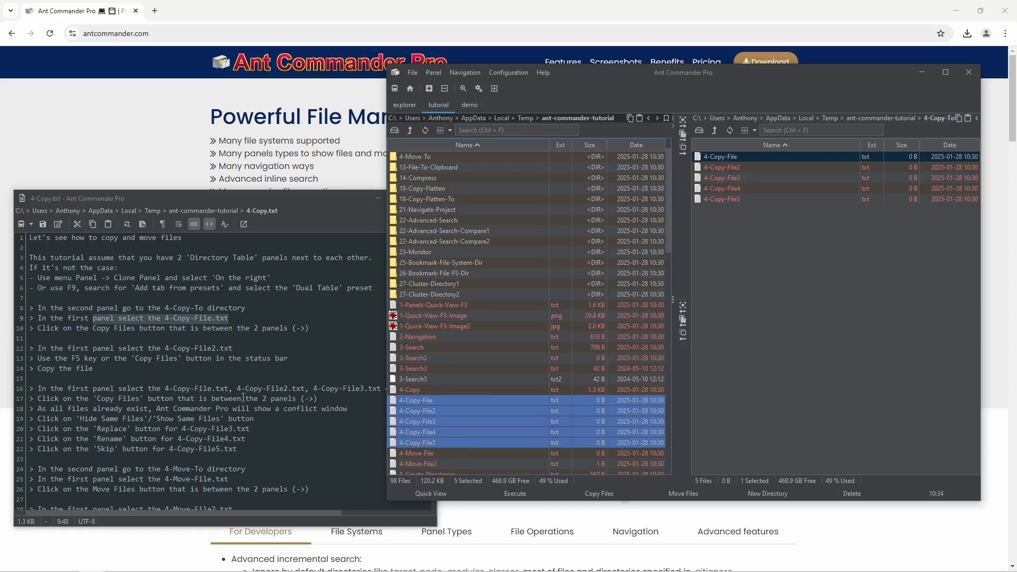
click(683, 134)
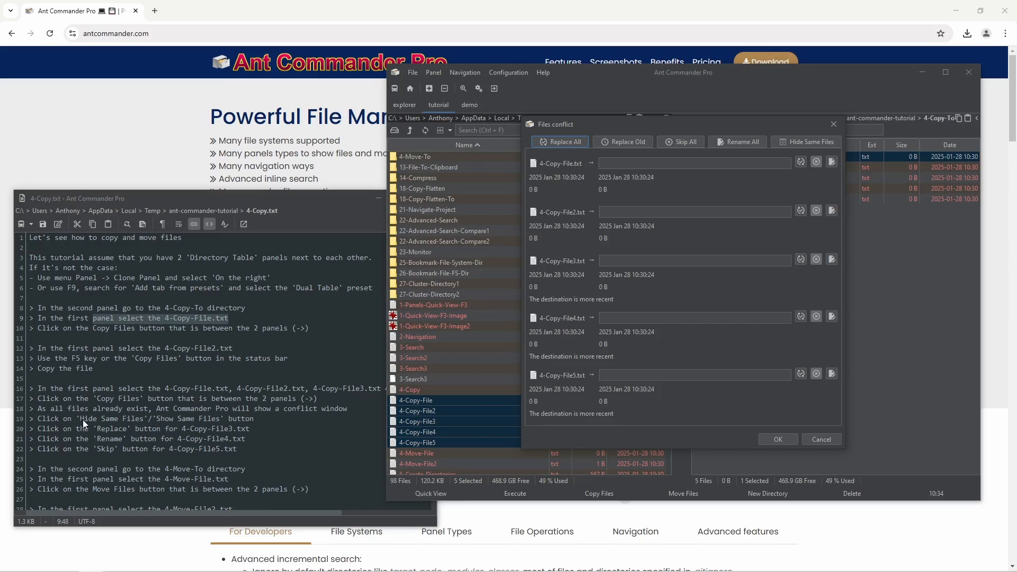
- Resolve the conflicts with identical files hidden: replace 4-Copy-File3.txt, rename 4-Copy-File4.txt as 4-Copy-File4 (1).txt, and skip 4-Copy-File5.txt
click(808, 142)
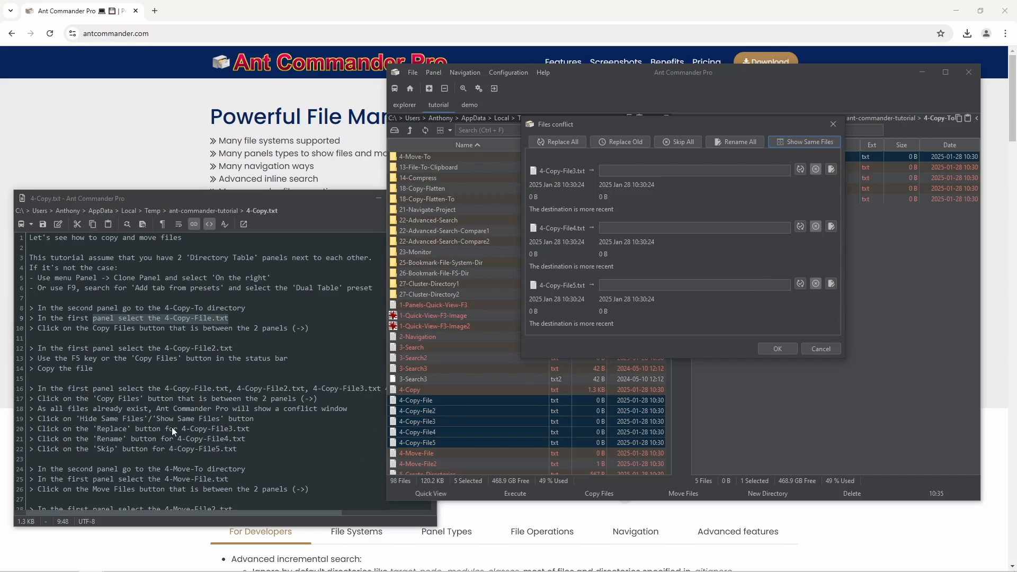
click(800, 170)
click(831, 226)
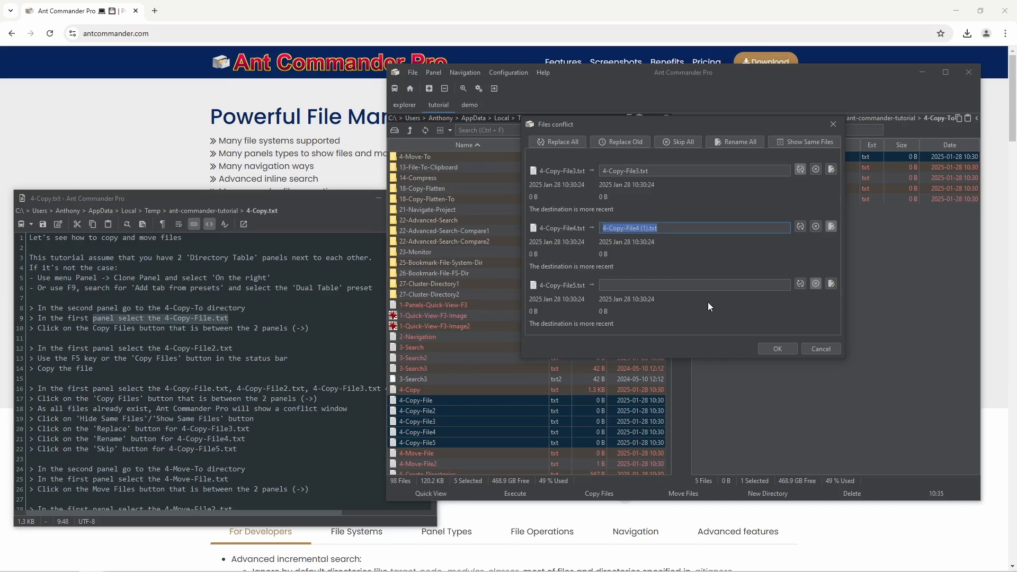
click(816, 285)
click(784, 349)
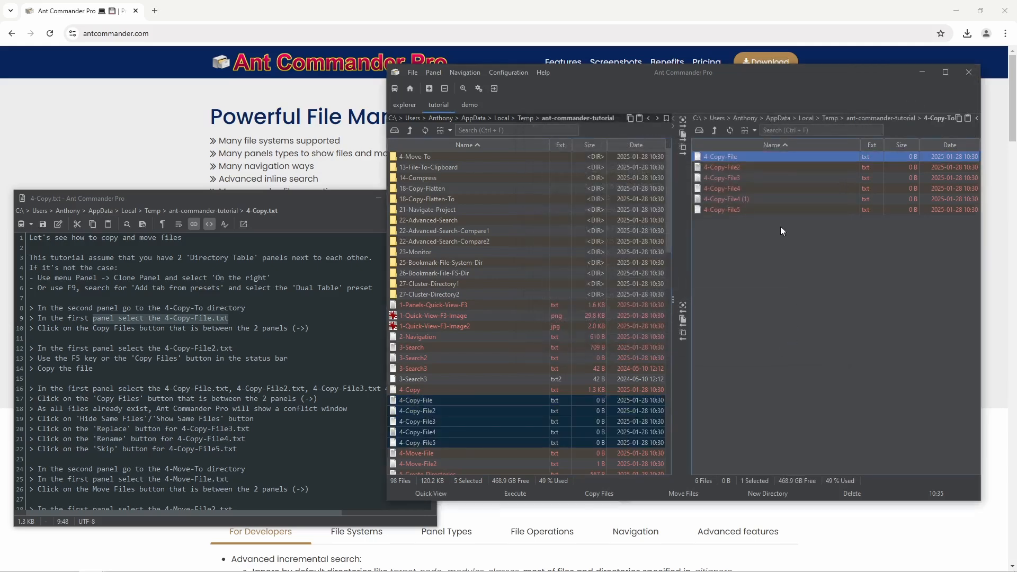
- Check the replaced, renamed and skipped files in the 4-Copy-To directory
click(760, 190)
click(756, 196)
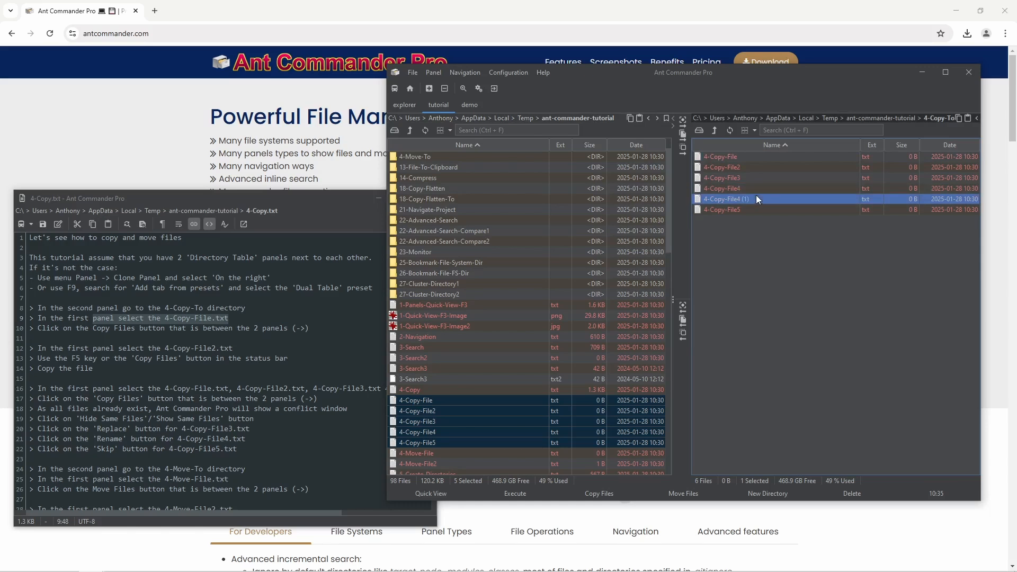
click(754, 176)
click(770, 201)
click(774, 210)
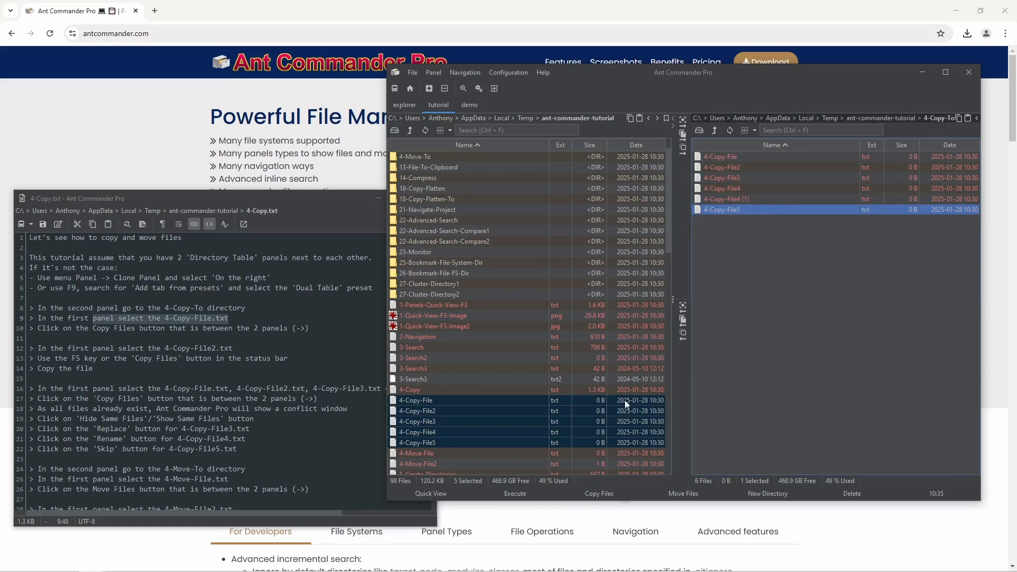
- Read the move instructions in 4-Copy.txt and open the 4-Move-To directory in the second panel
click(270, 445)
scroll(324, 421, down, 2)
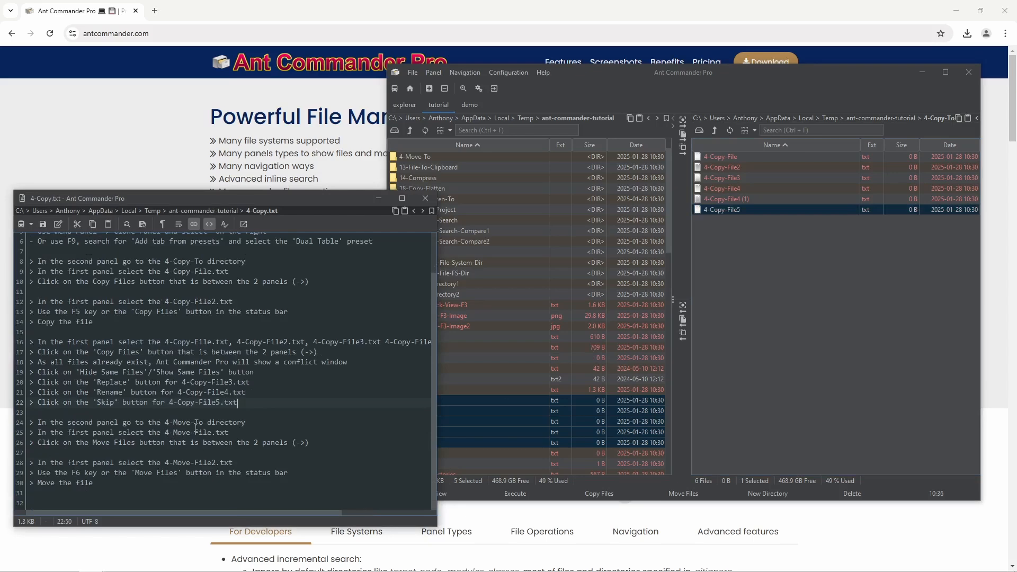
click(714, 133)
double_click(755, 189)
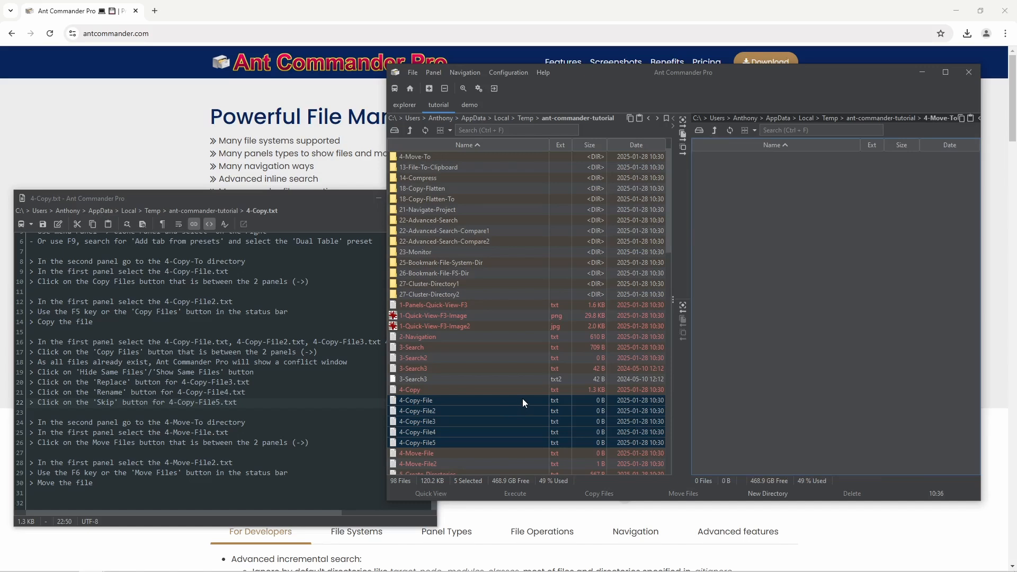
- Move 4-Move-File.txt from the first panel into the 4-Move-To directory shown in the second panel
scroll(486, 418, down, 2)
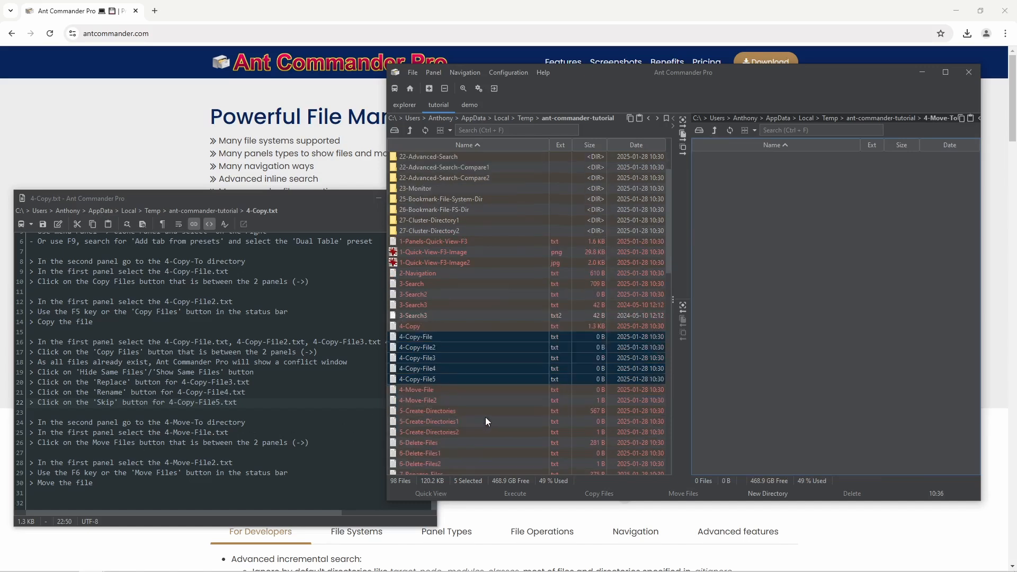
click(458, 390)
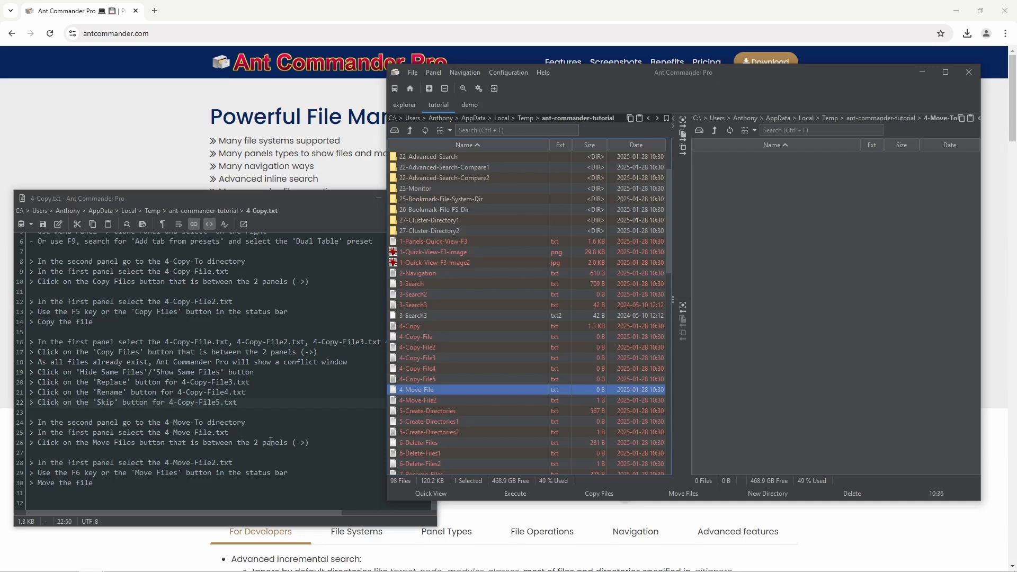
click(683, 149)
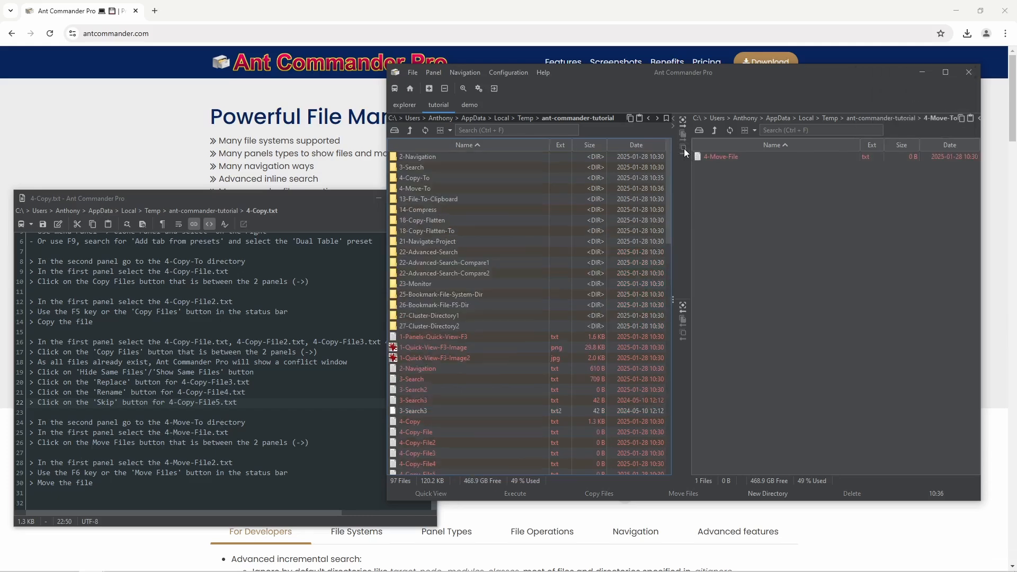
- Move 4-Move-File2.txt from the first panel, choosing the 4-Move-To directory as the destination
scroll(532, 380, down, 5)
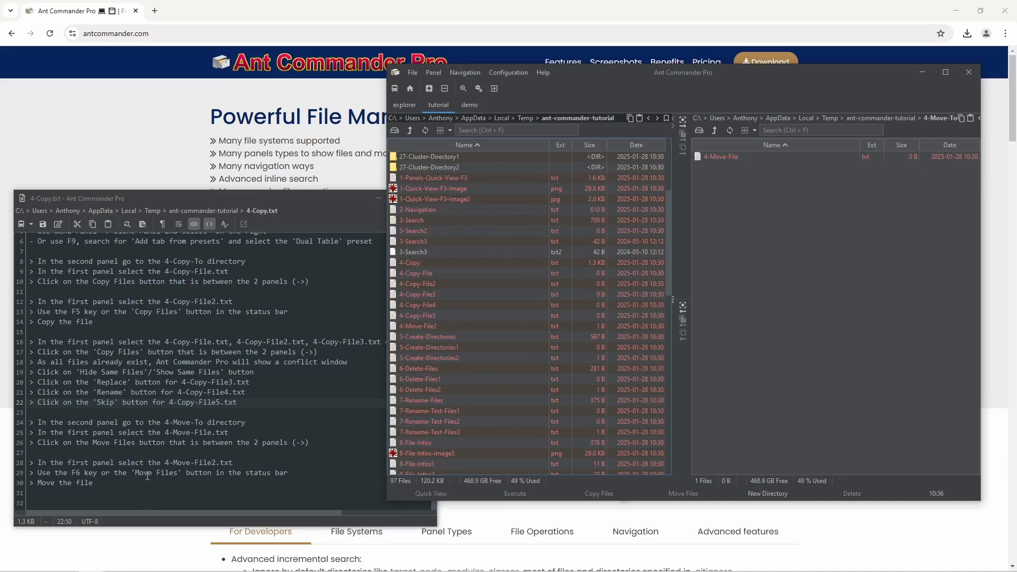
click(453, 325)
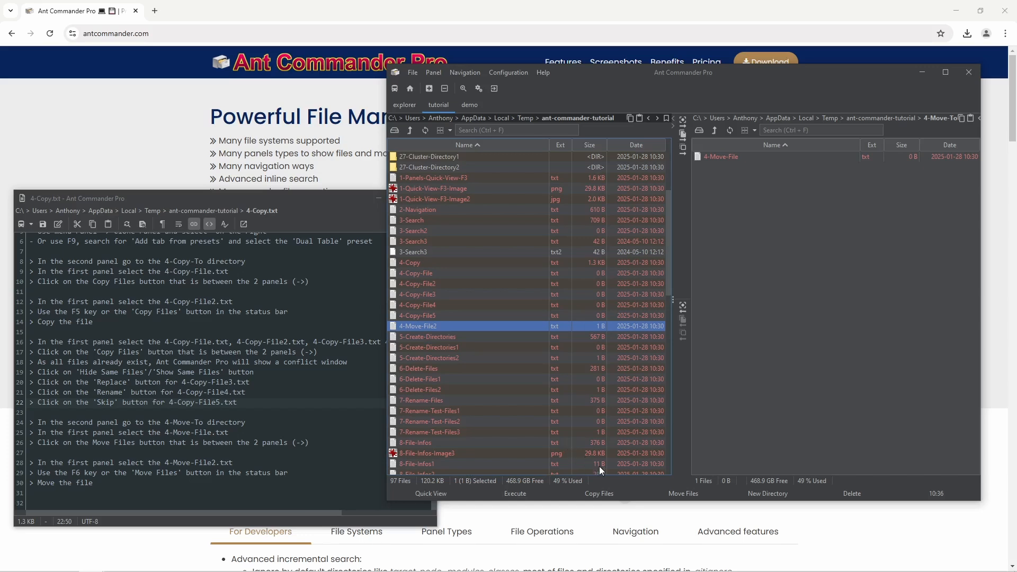
click(682, 494)
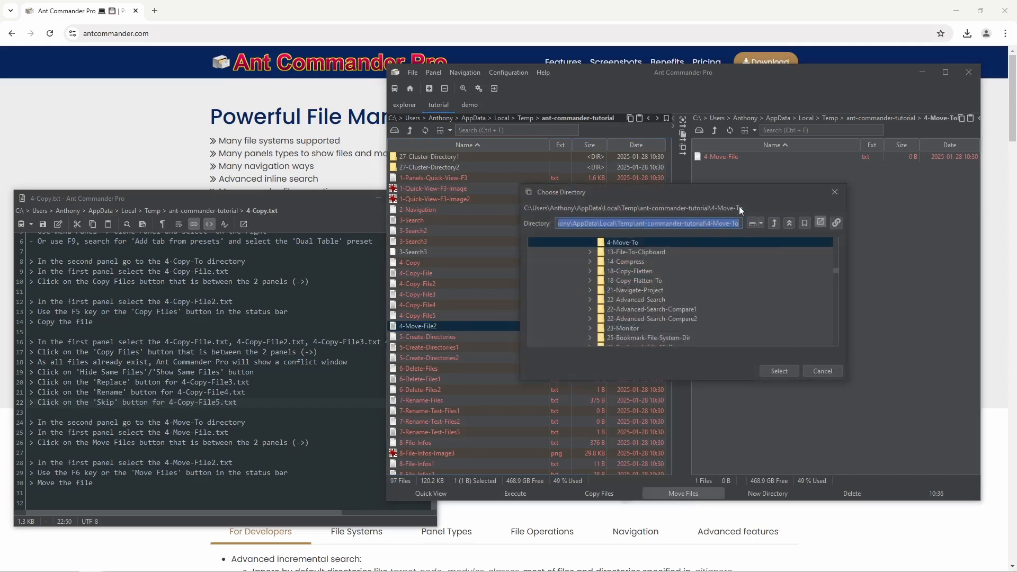
click(786, 372)
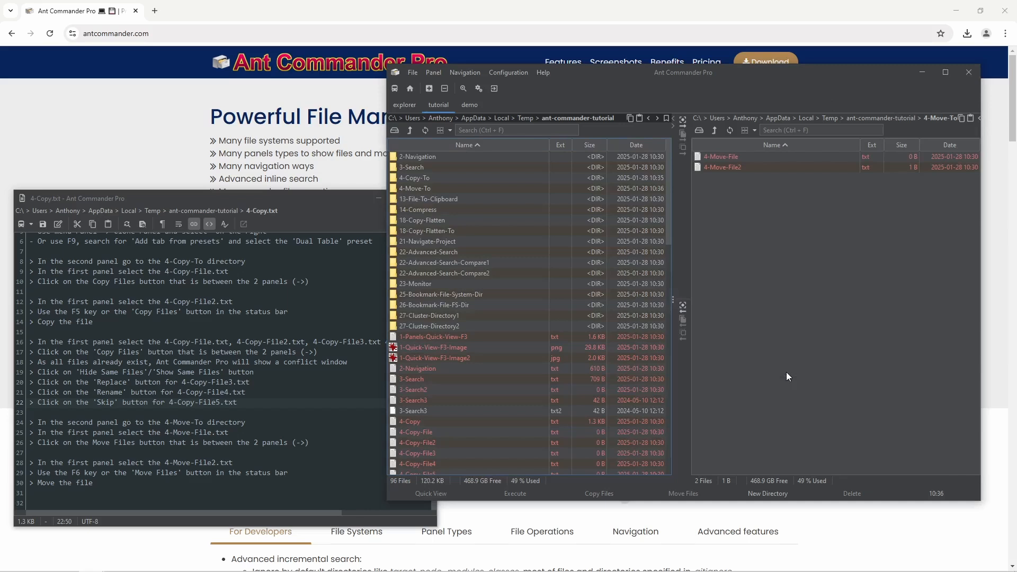
click(301, 381)
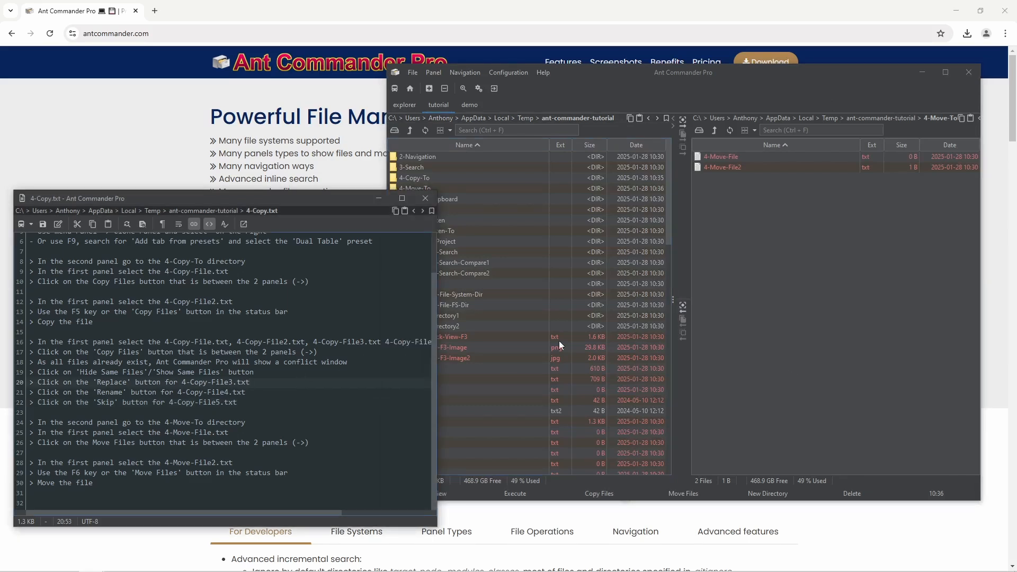
click(790, 322)
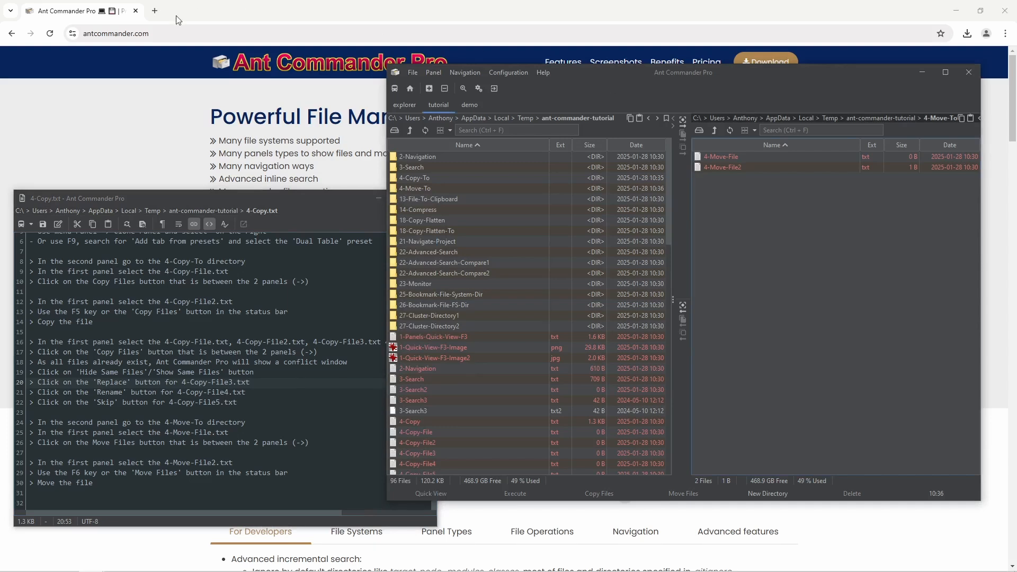
drag(603, 75, 607, 99)
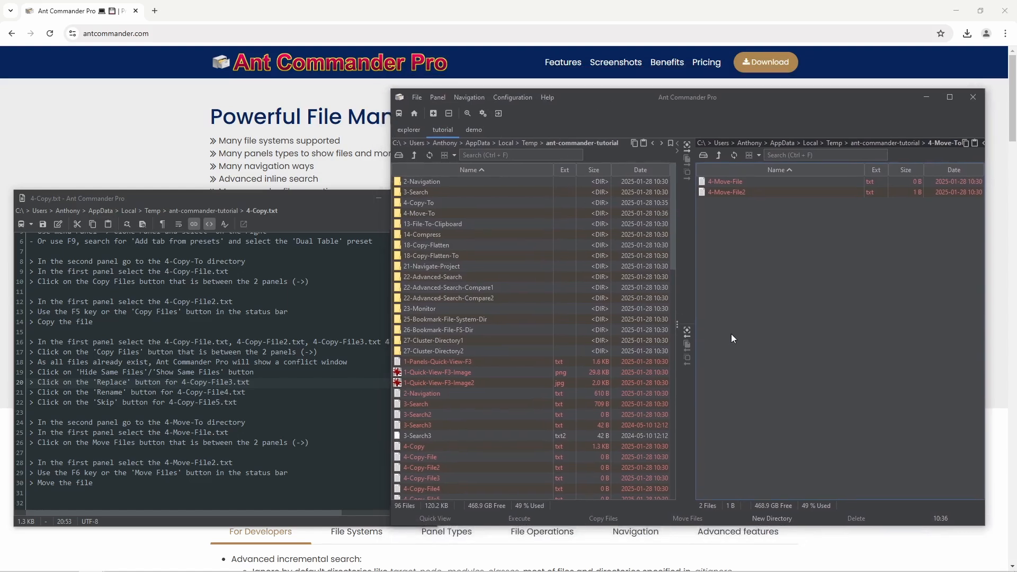
click(314, 199)
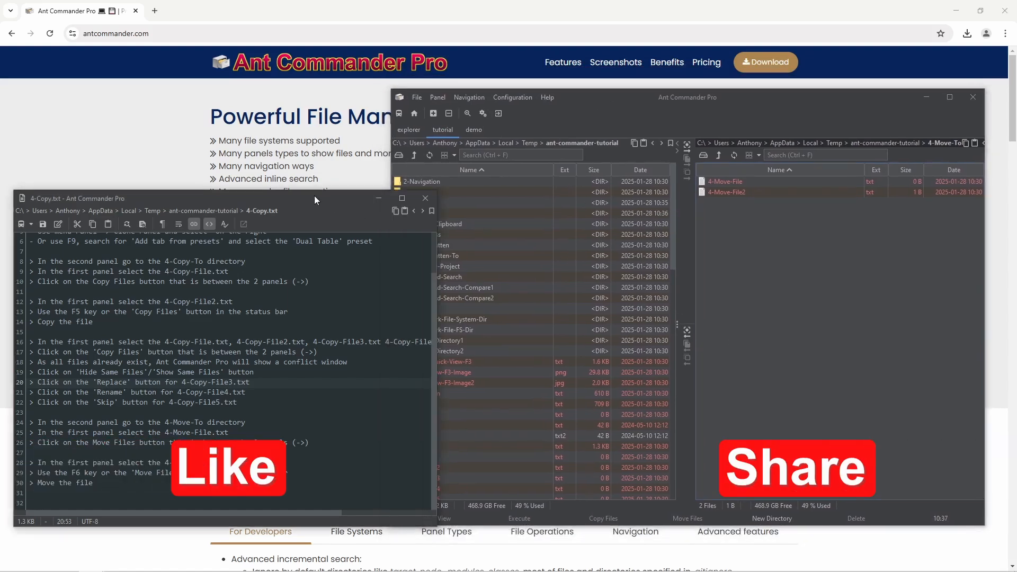